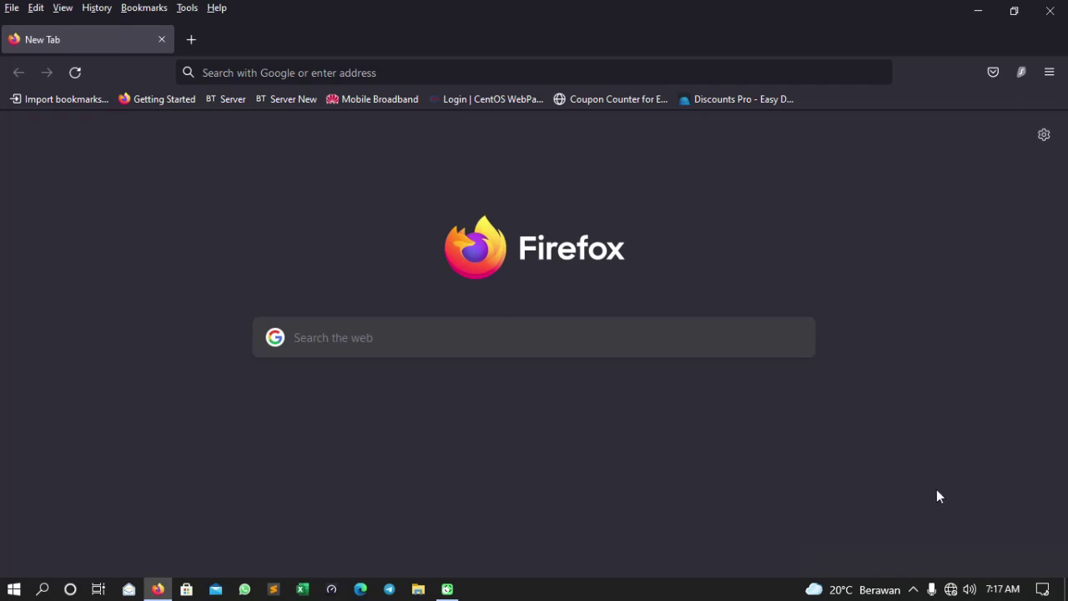
- Bring up the Windows Wi-Fi list repeatedly to check networks, including TP-Link_067A's No Internet status
click(956, 589)
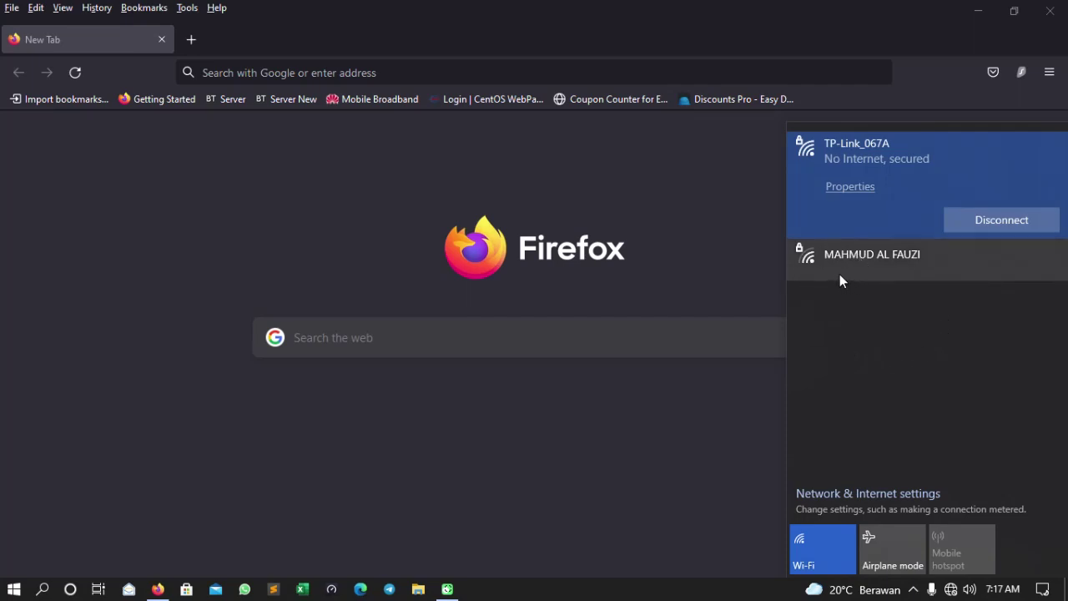
click(730, 262)
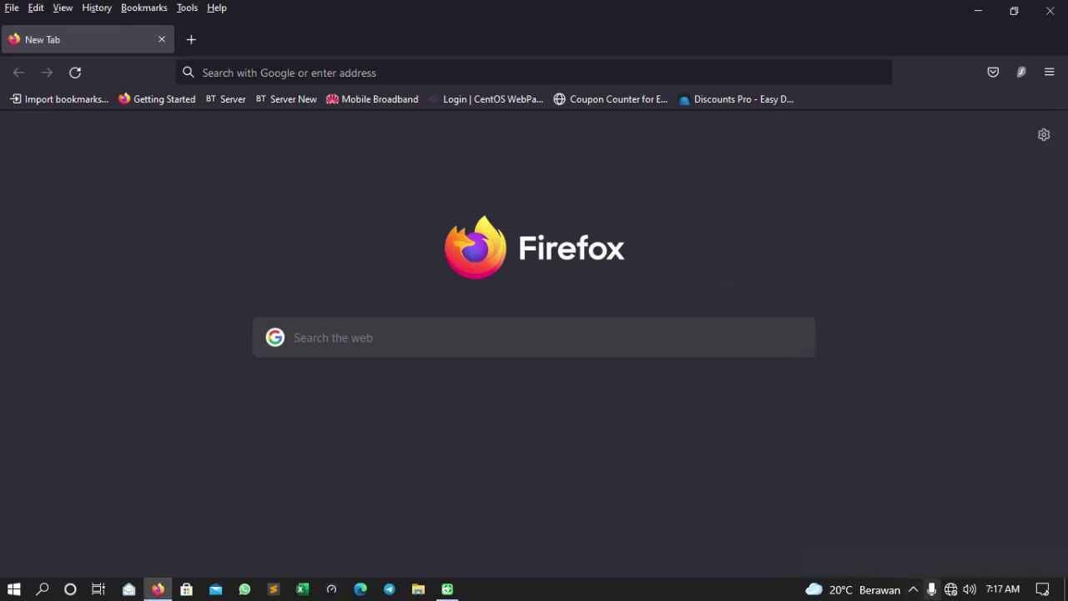
click(950, 589)
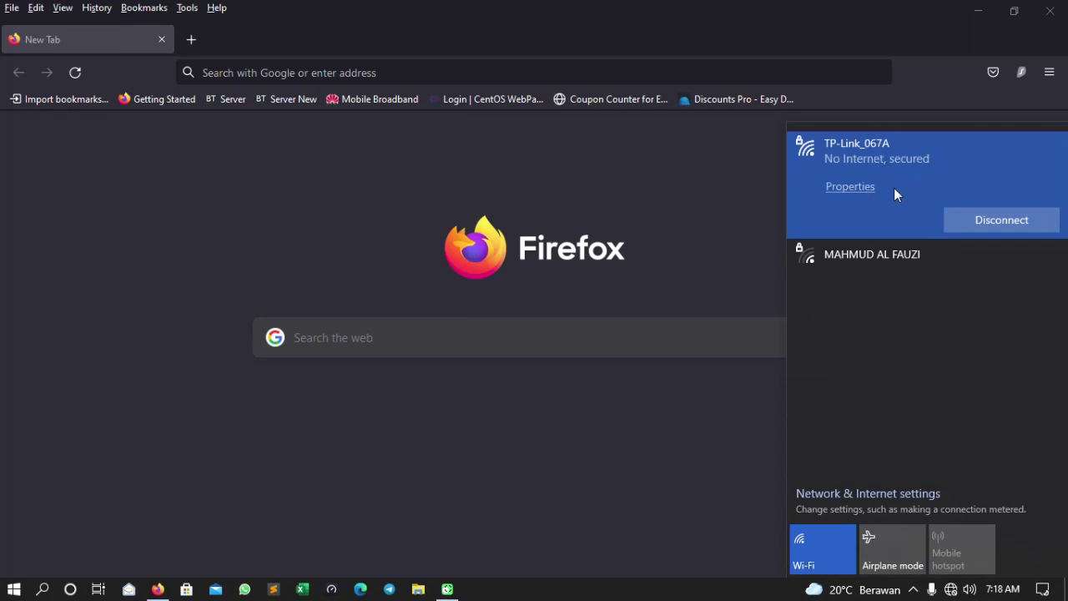
click(707, 208)
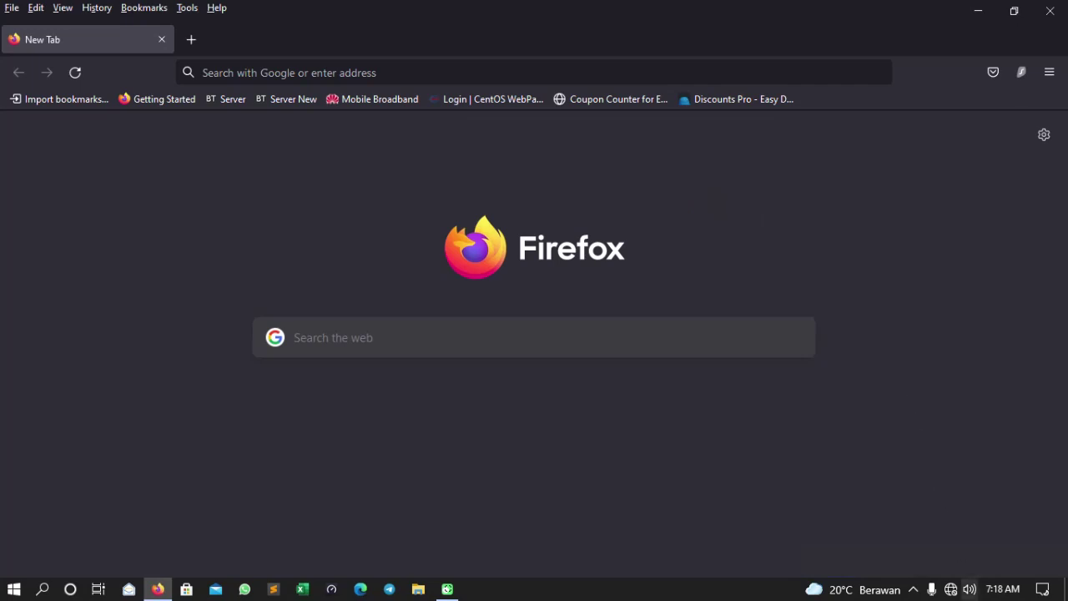
click(951, 589)
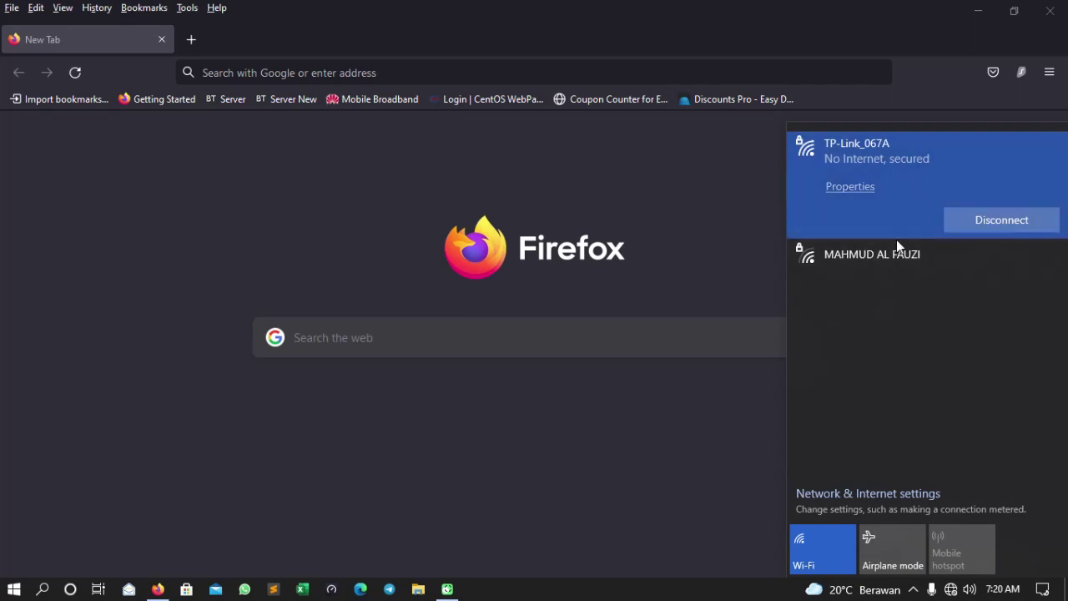
- Check the Wi-Fi list once more, then dismiss it back to Firefox's empty new tab
click(632, 181)
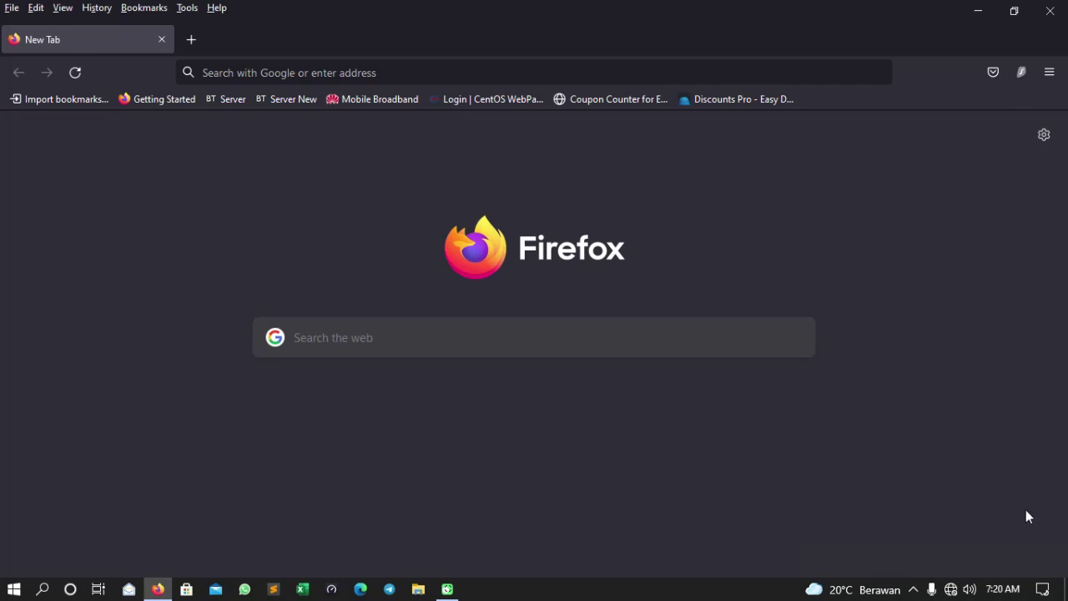
click(950, 589)
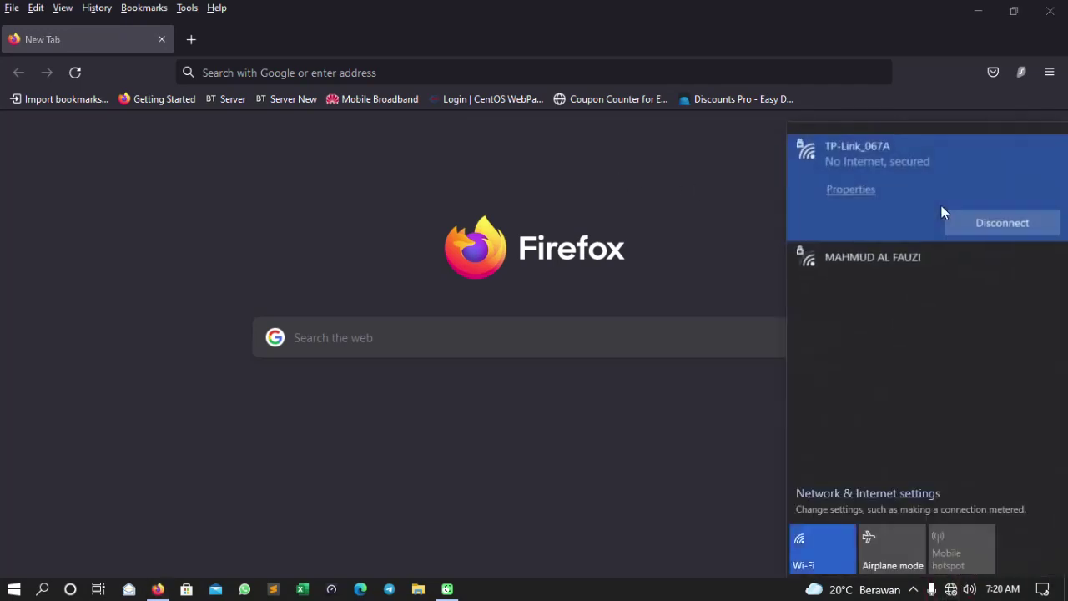
click(617, 176)
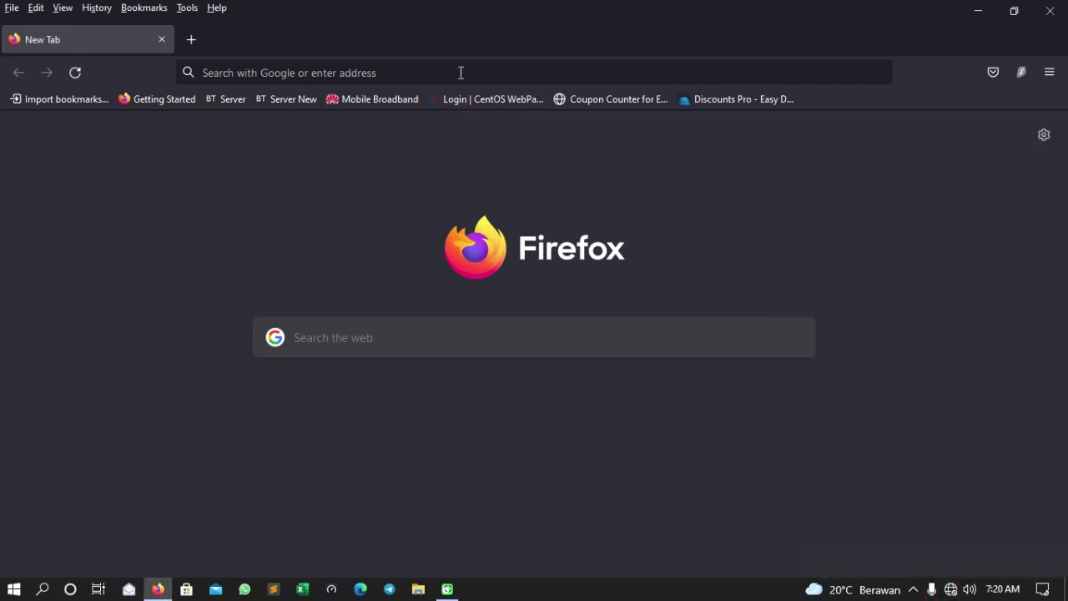
- Load 192.168.0.1 in Firefox and sign in with the router's admin credentials
click(454, 74)
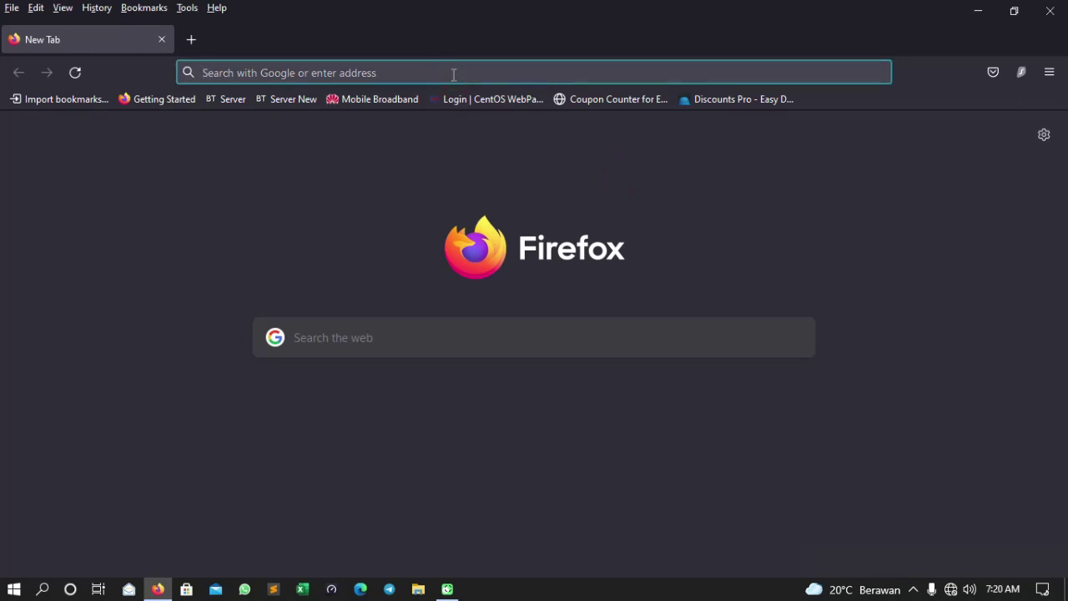
text(192.16)
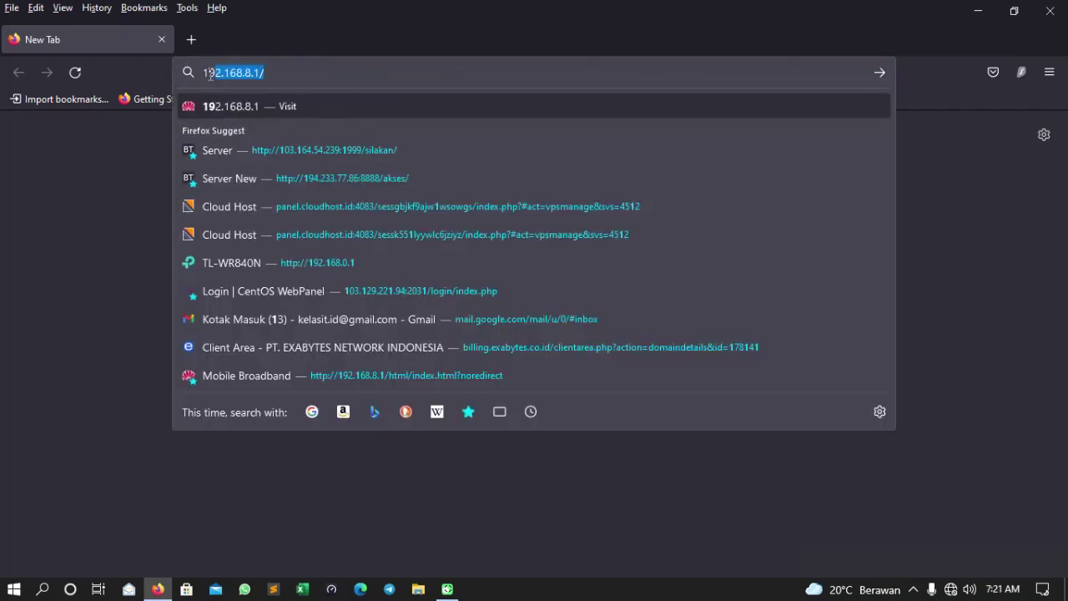
text(8.0.1)
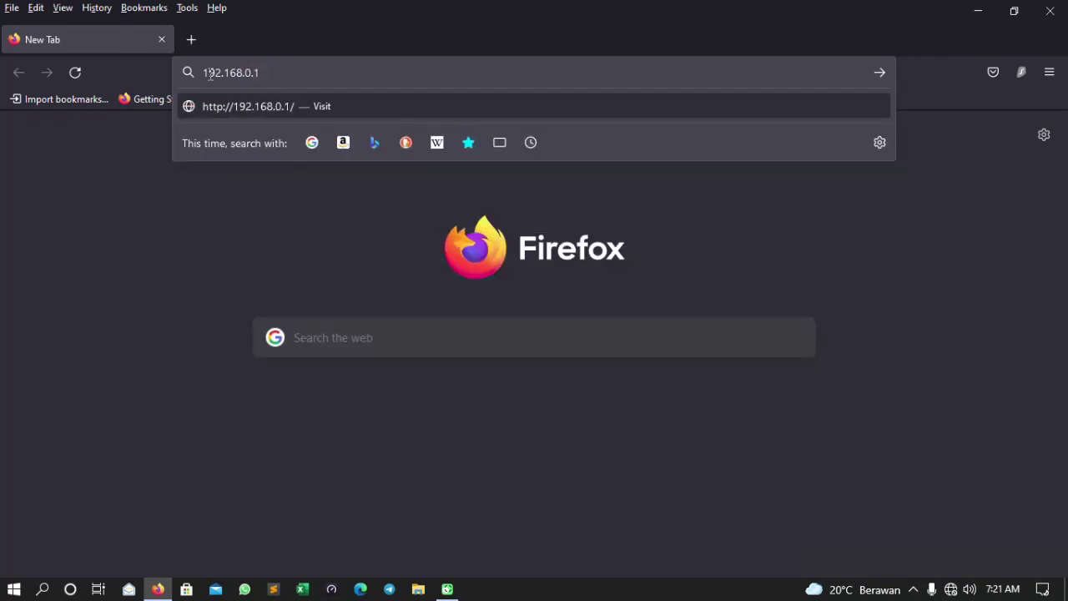
key(Return)
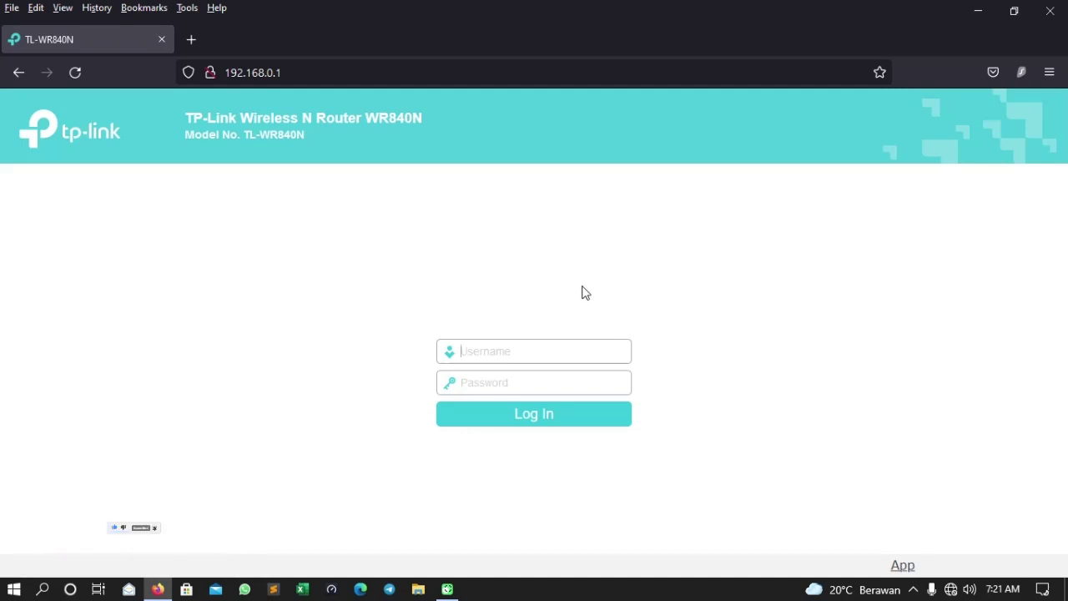
click(501, 346)
text(ad)
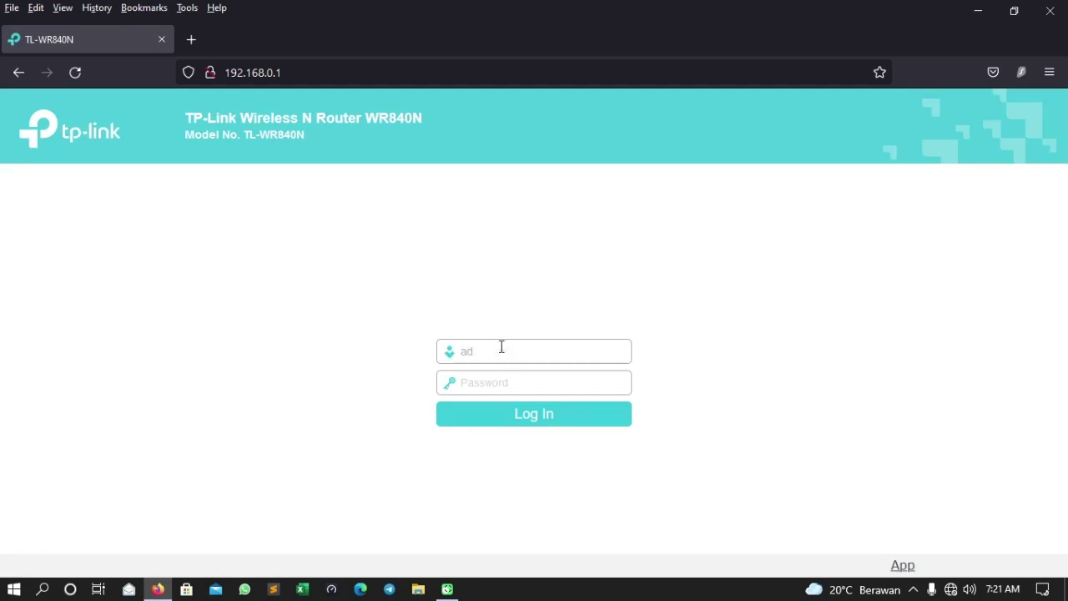
text(minadmin)
key(Return)
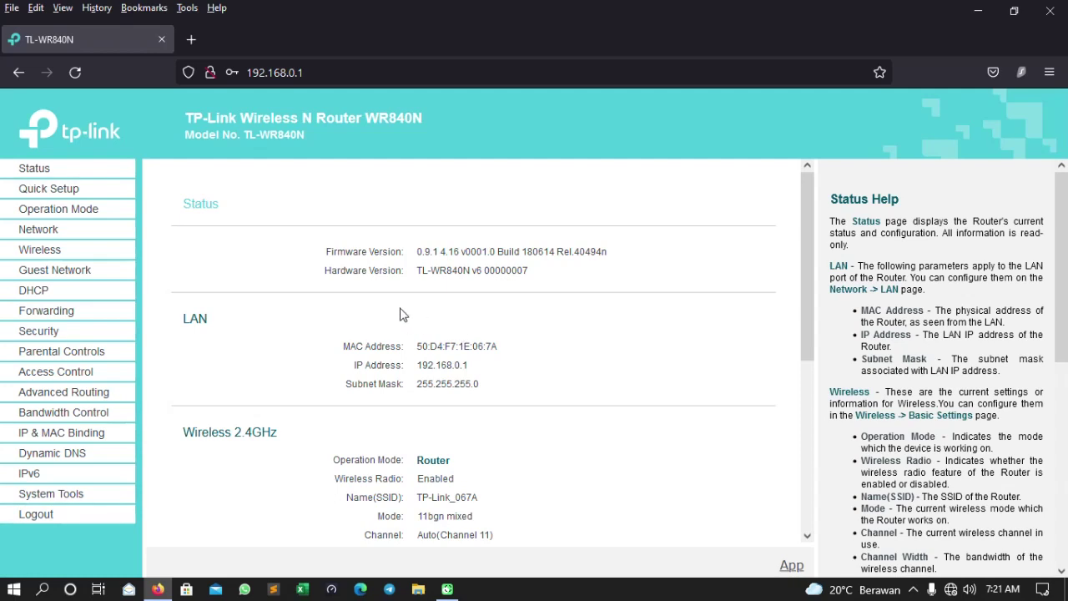
- Launch Quick Setup, pick the Range Extender operation mode, and advance to the AP List
click(37, 172)
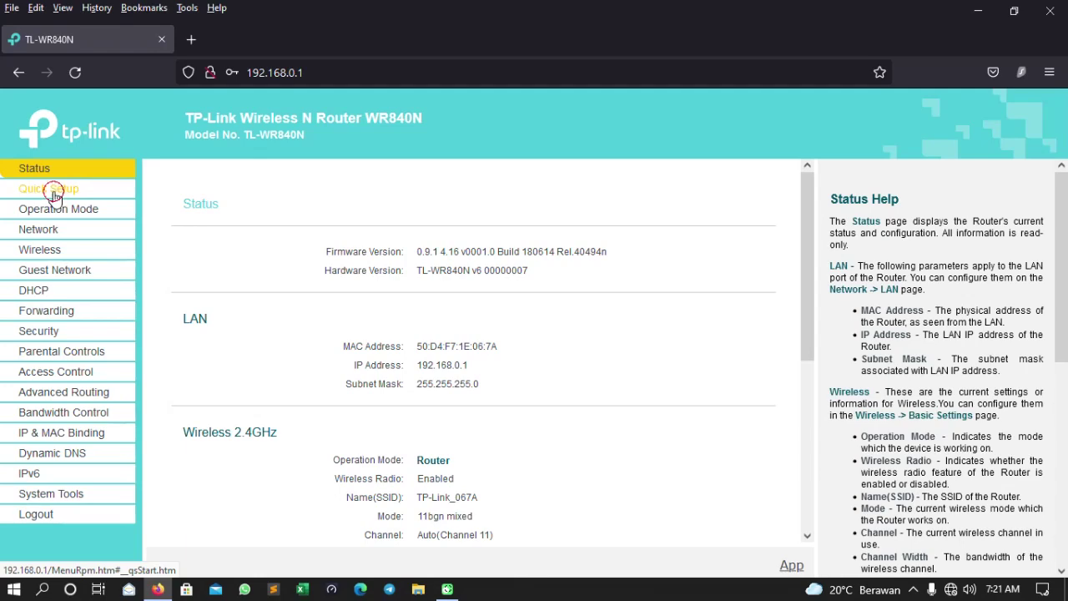
click(52, 192)
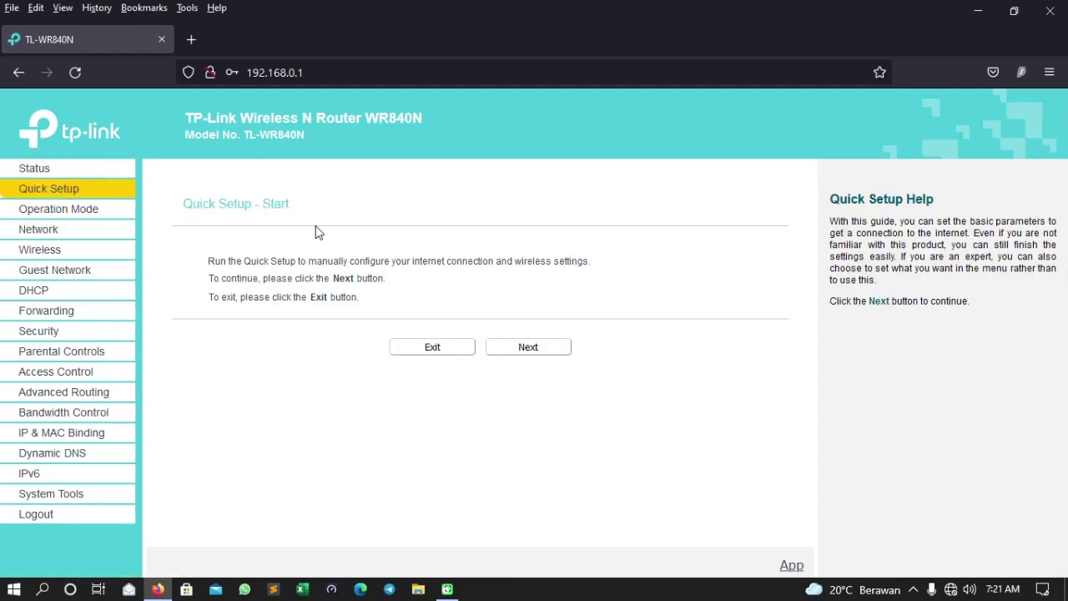
click(546, 349)
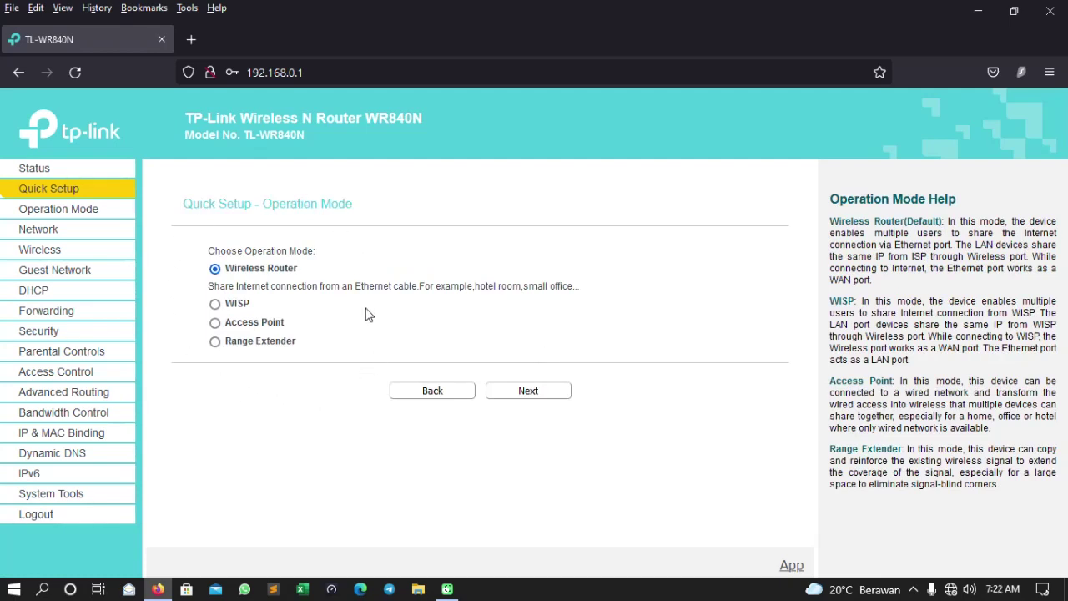
click(328, 366)
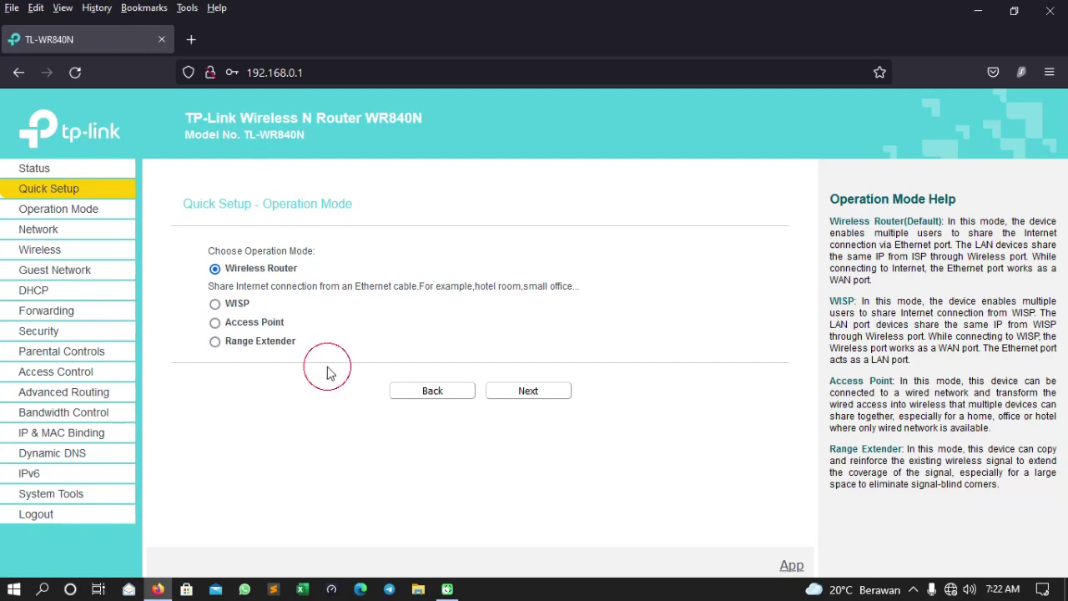
click(215, 341)
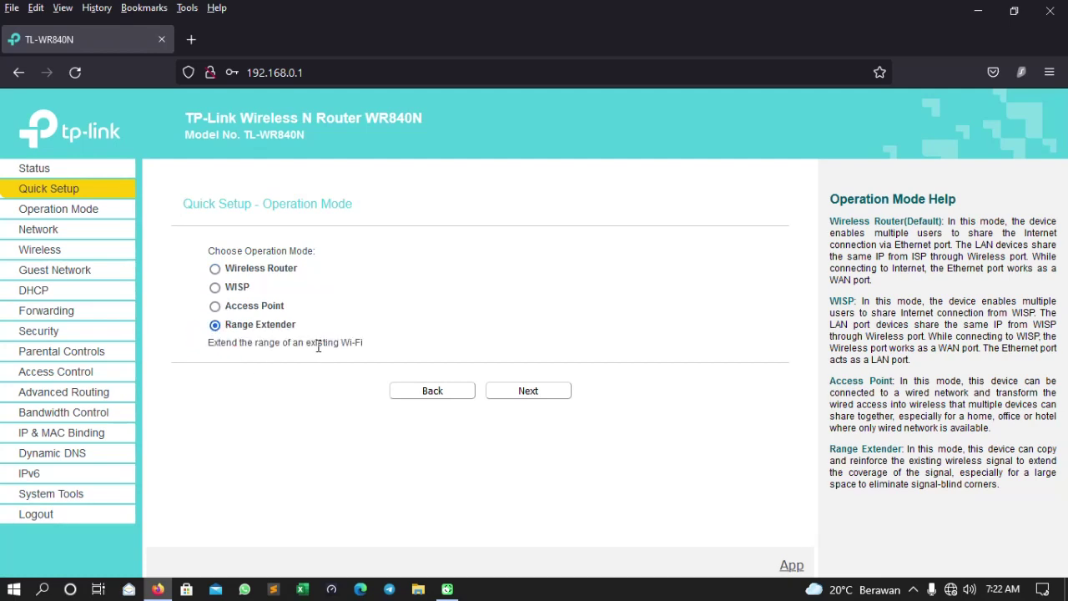
click(534, 392)
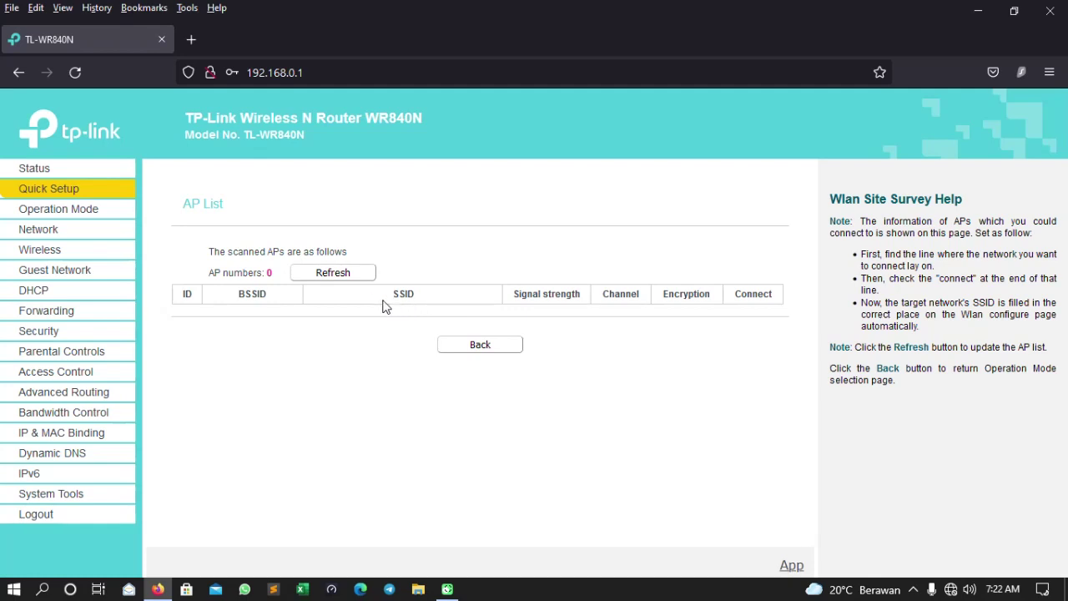
- Rescan for access points, glance at the Windows Wi-Fi list, and choose the root network to bridge
click(342, 282)
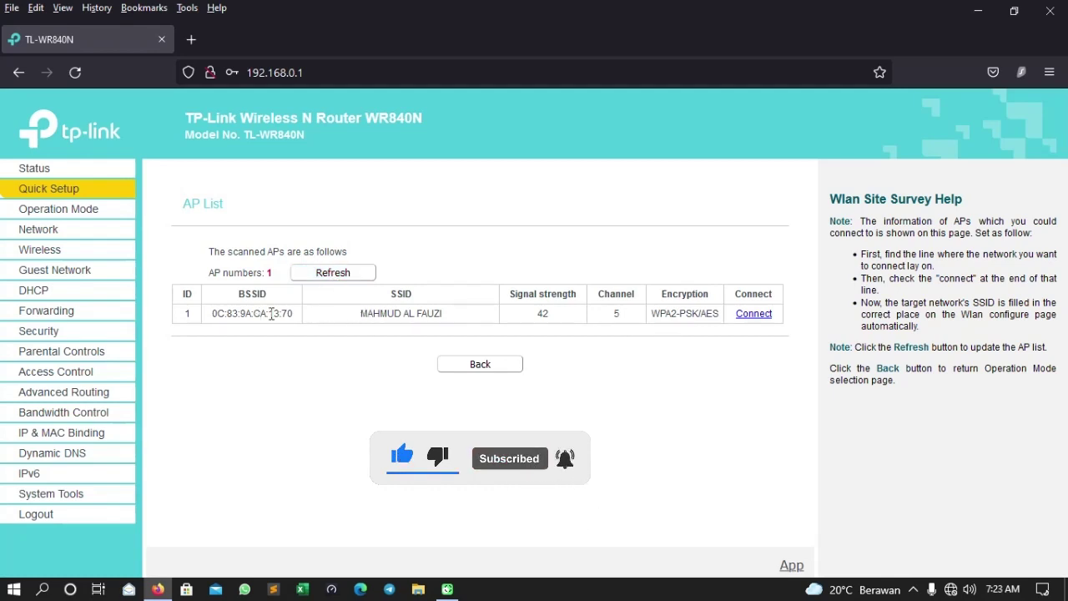
click(951, 589)
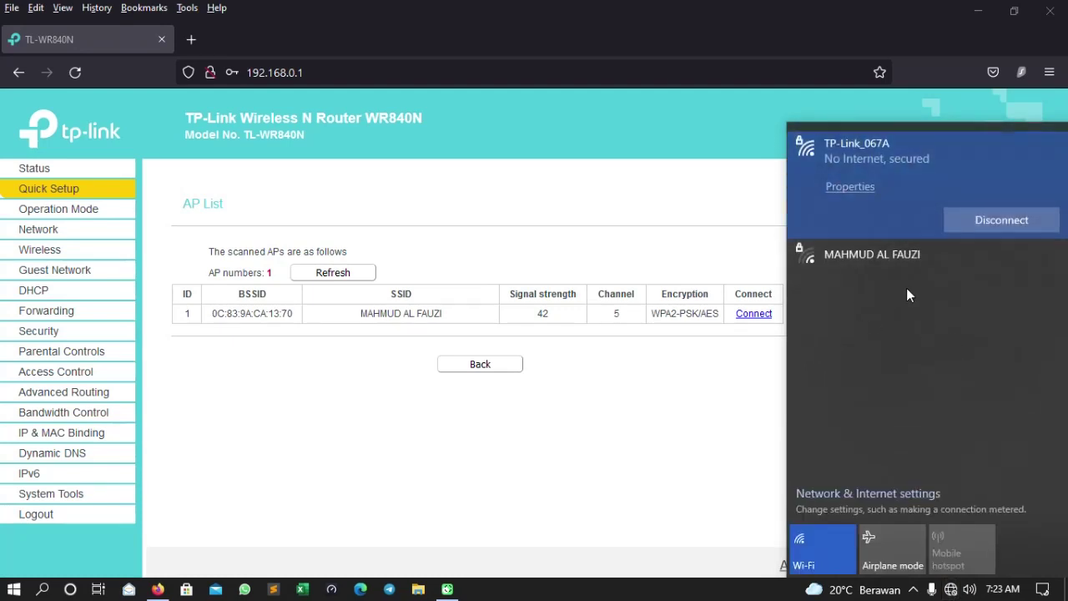
click(574, 415)
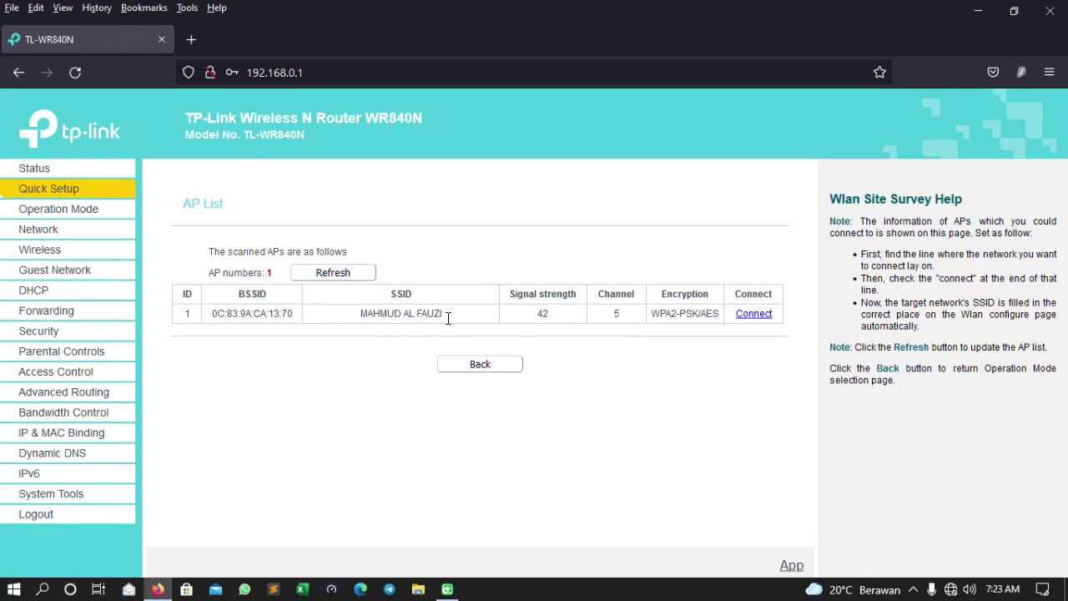
click(750, 318)
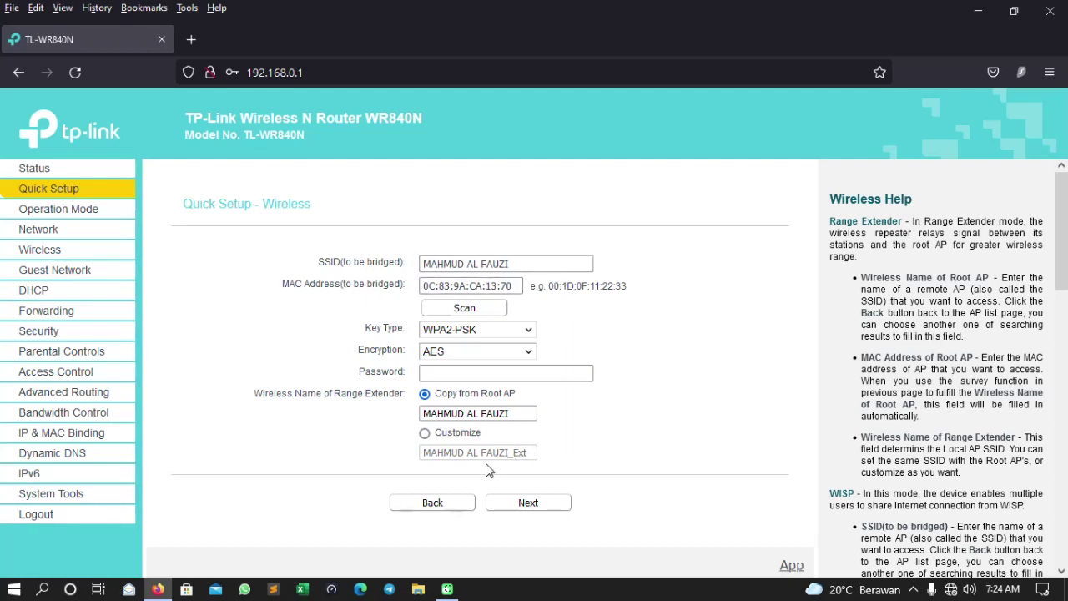
- Customize the extender SSID as the root network name plus ' 2', enter the root password, and submit
click(426, 435)
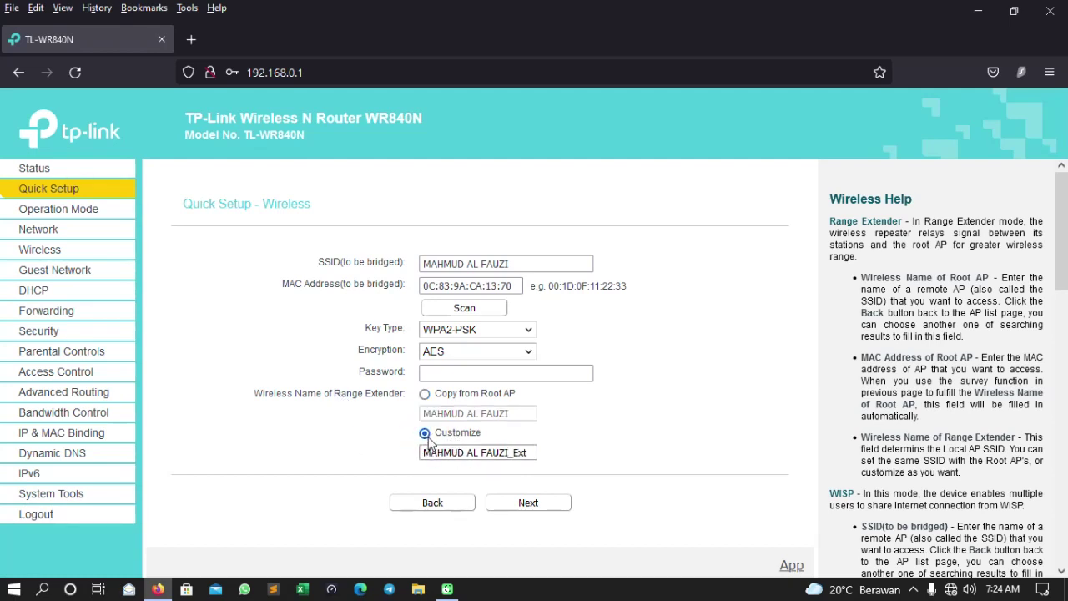
double_click(518, 453)
text(2)
click(618, 440)
click(513, 453)
key(BackSpace)
click(610, 452)
click(455, 373)
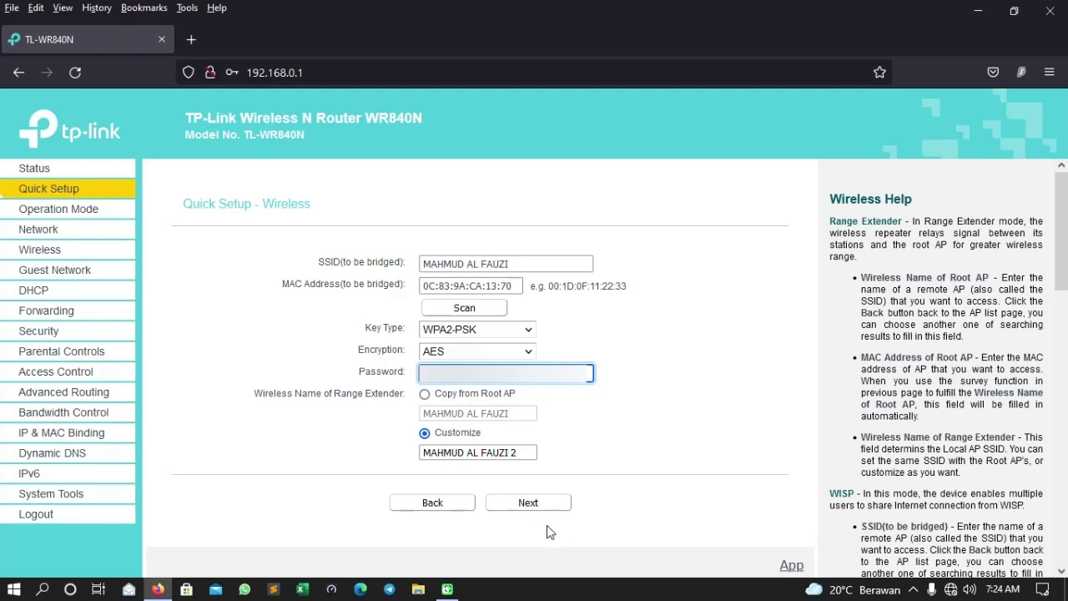
click(530, 506)
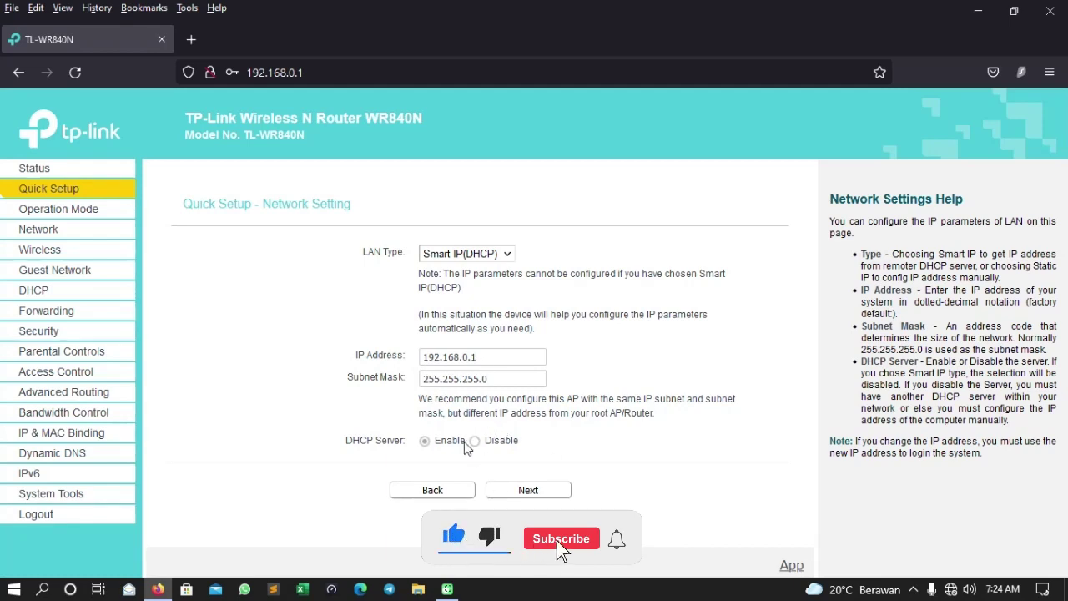
- Keep the default Smart IP LAN settings, scroll through the Review Setting summary, and open a new tab
click(543, 492)
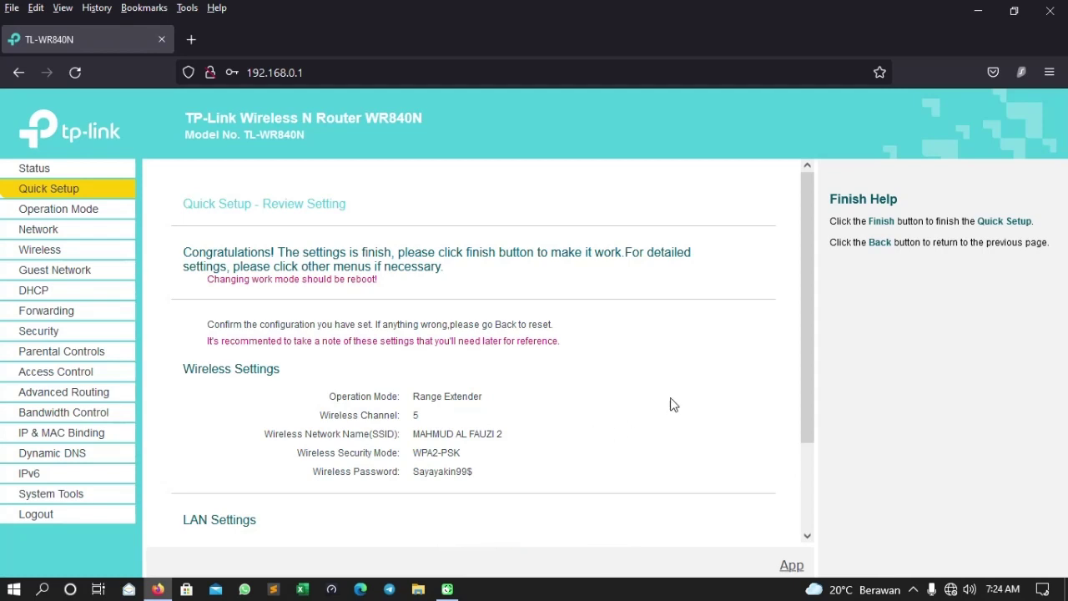
drag(813, 288, 823, 406)
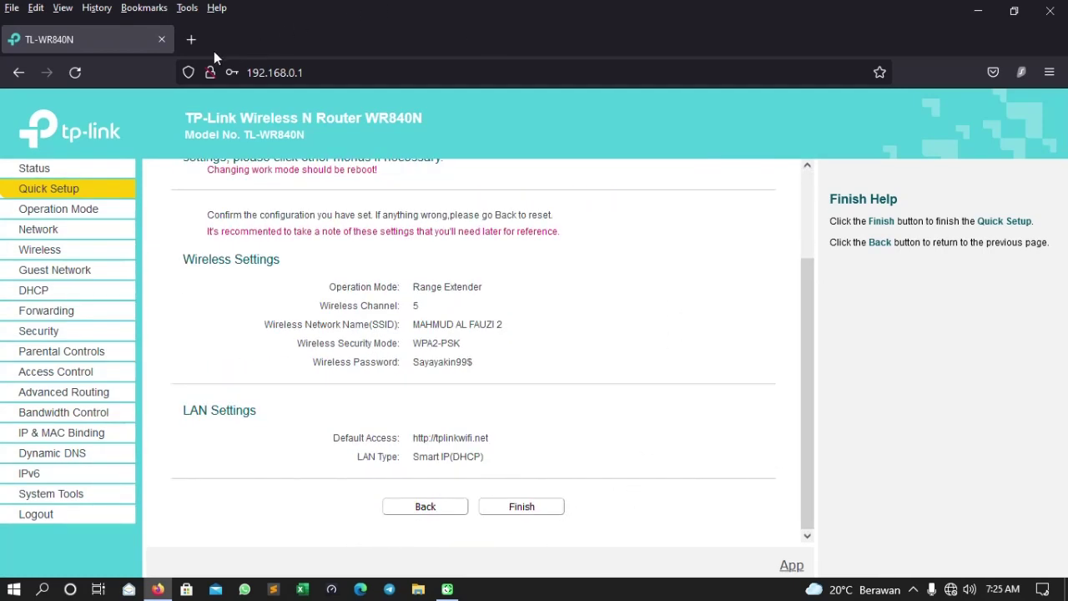
click(191, 39)
text(erytery)
key(Return)
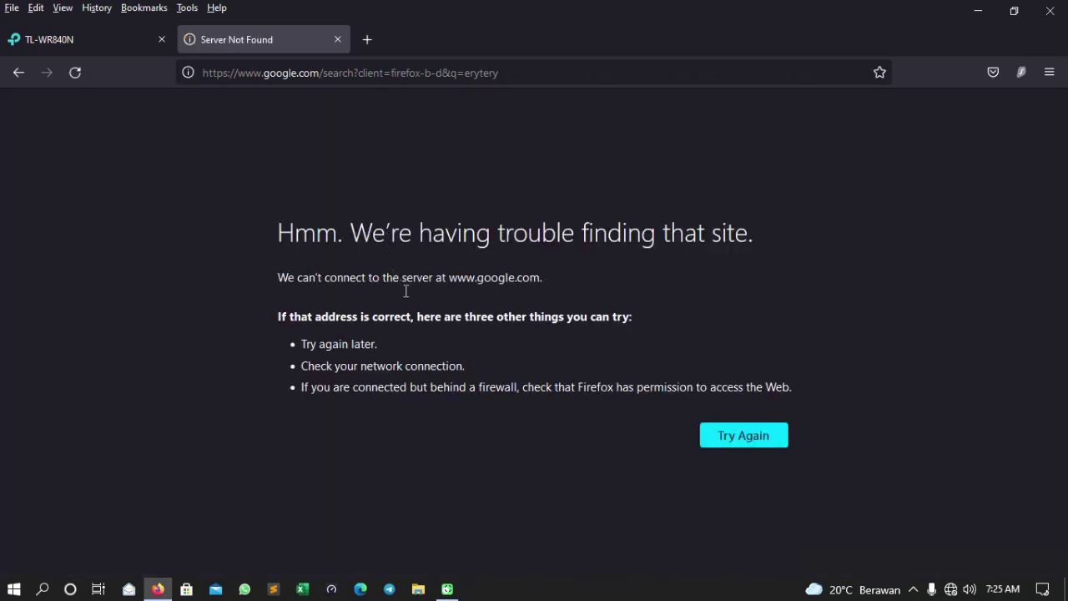
- Close the failed tab and finish Quick Setup, rebooting the router into Range Extender mode
click(343, 44)
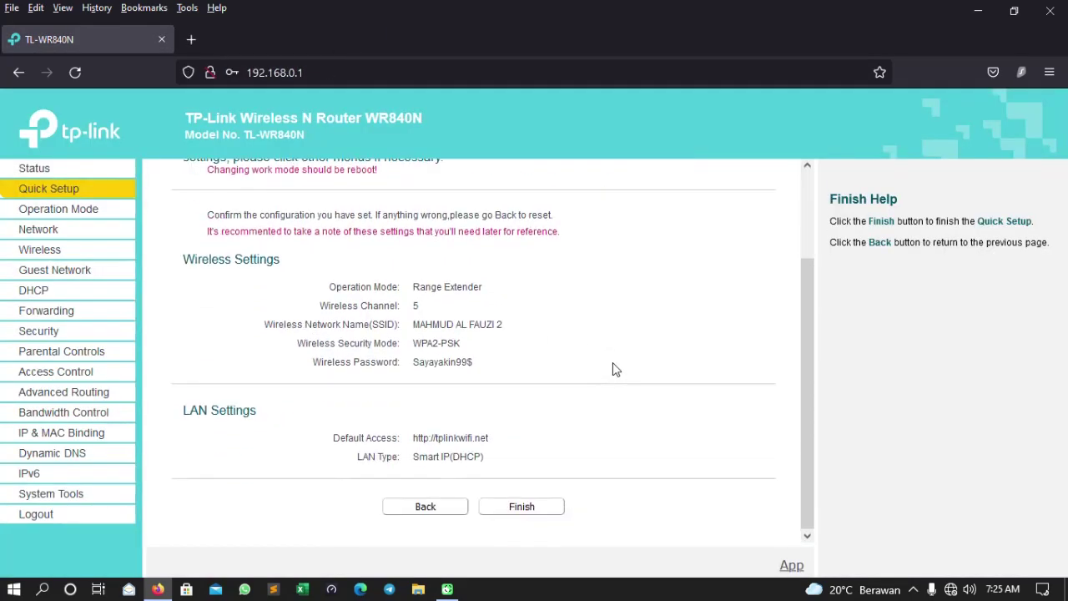
click(531, 509)
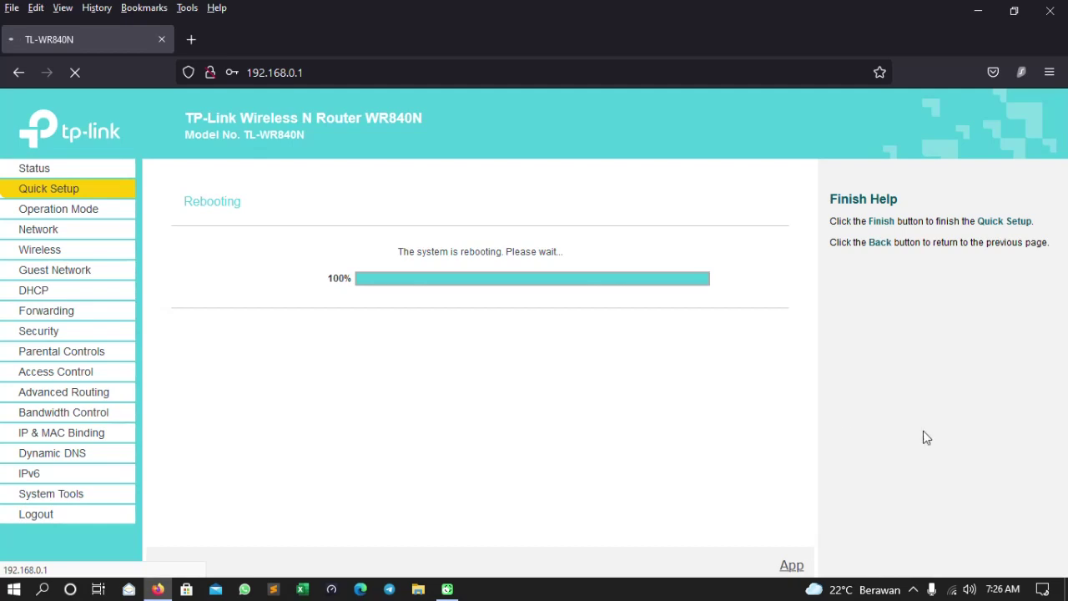
- Select the new ' 2' extender network in the Wi-Fi list and join it with its security key
click(952, 589)
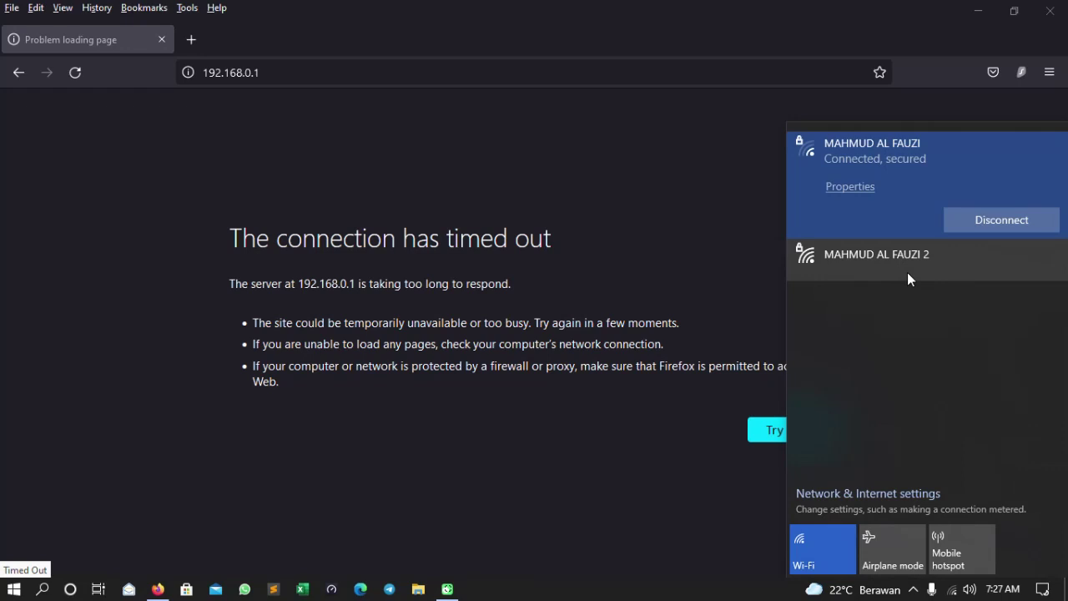
click(891, 272)
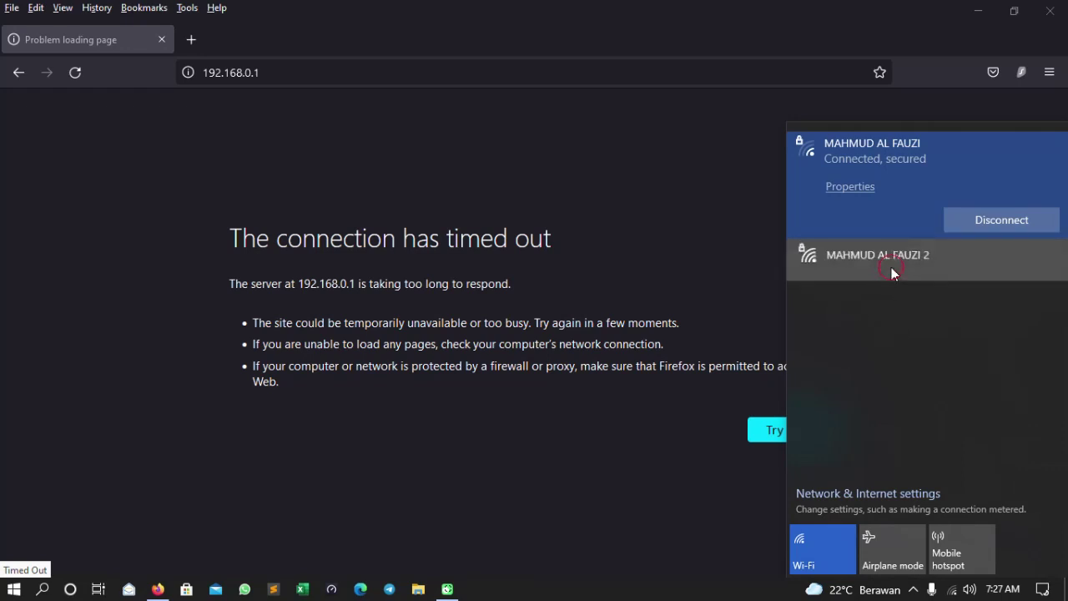
click(951, 262)
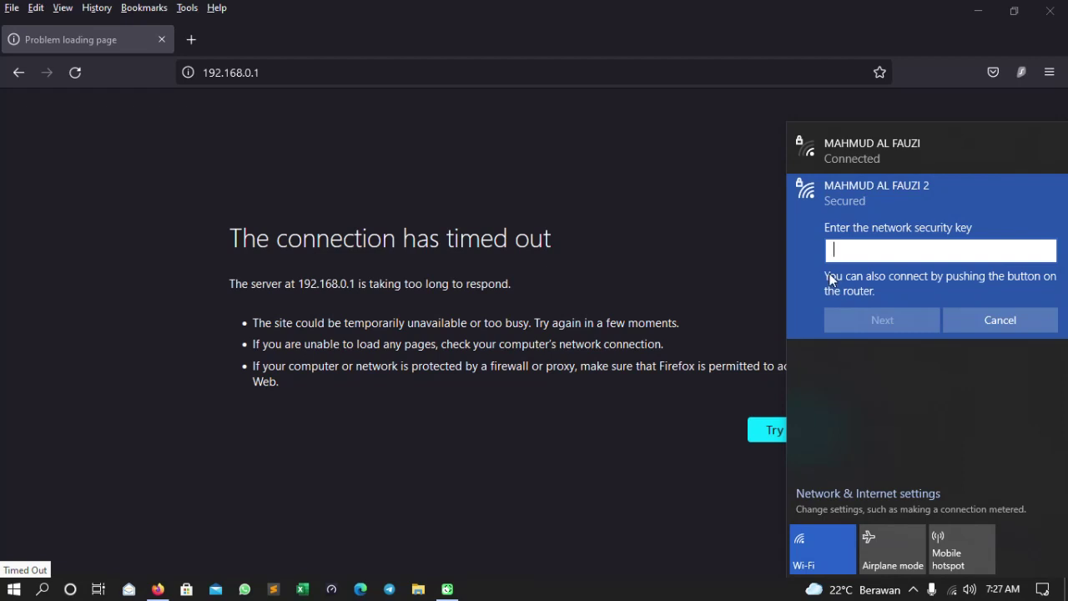
text(••••••••••••)
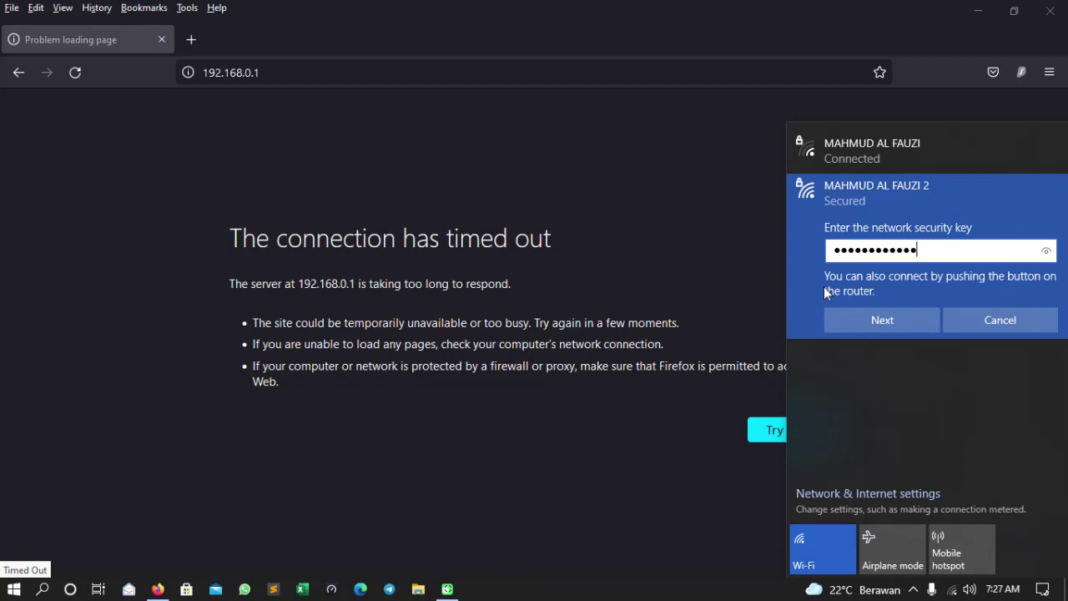
key(Return)
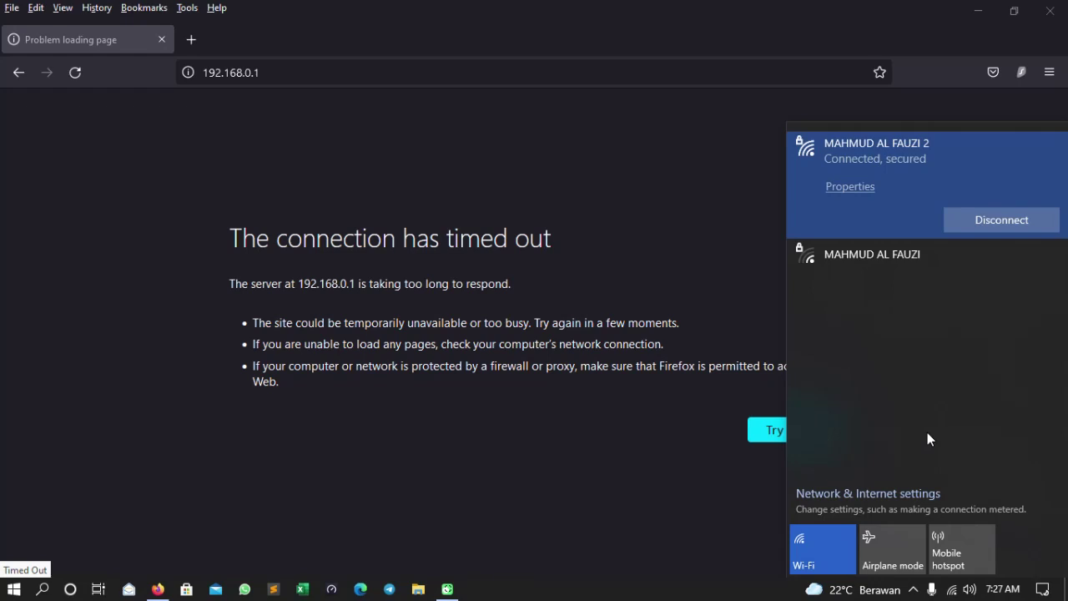
- Replace the timed-out router tab with a new tab loading google.com
click(700, 265)
click(194, 40)
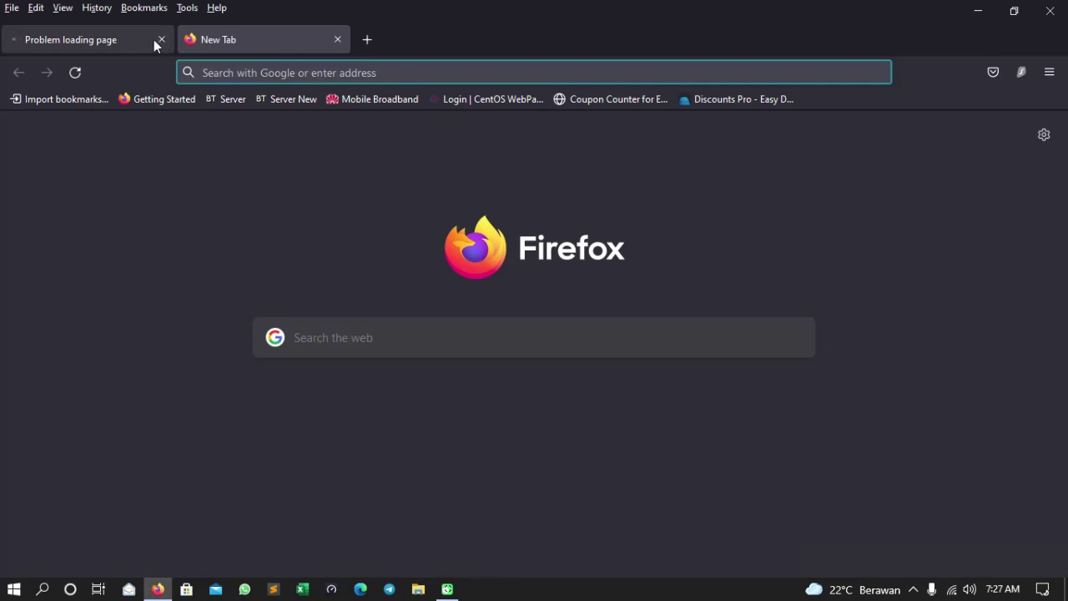
click(162, 39)
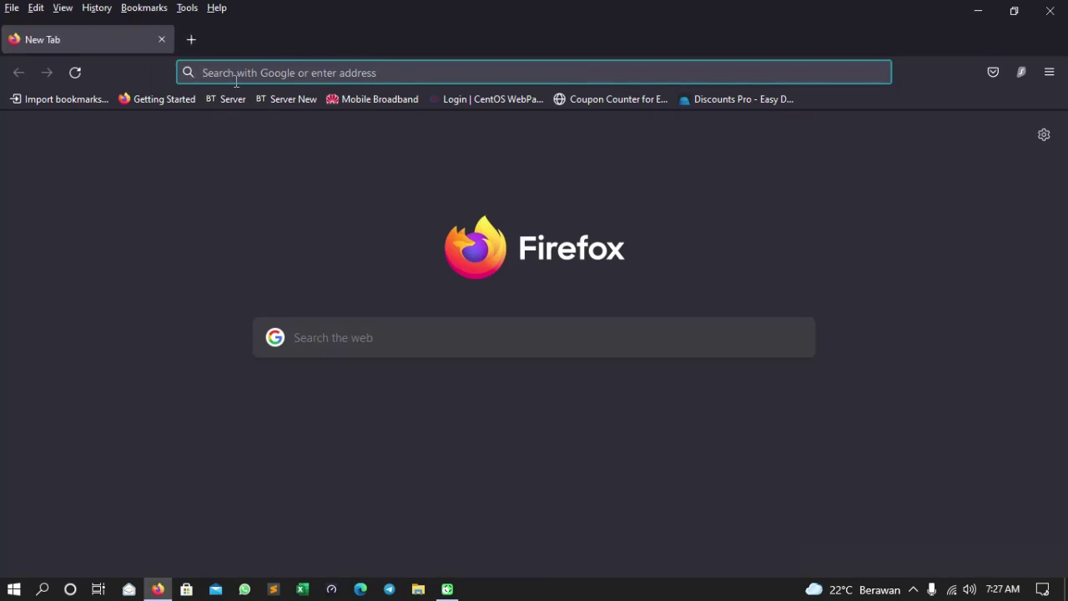
text(google)
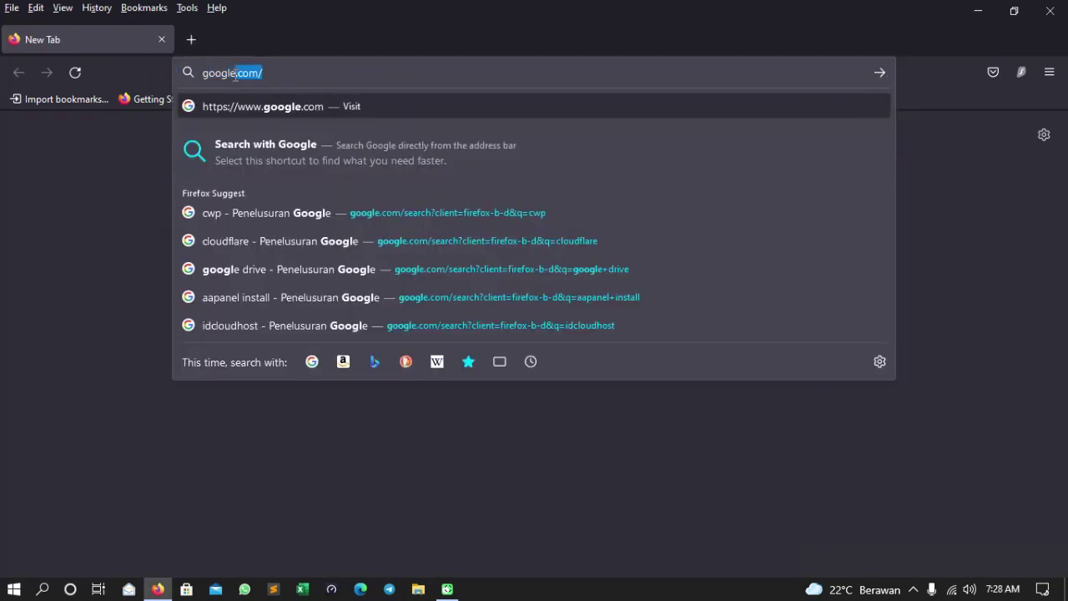
key(Return)
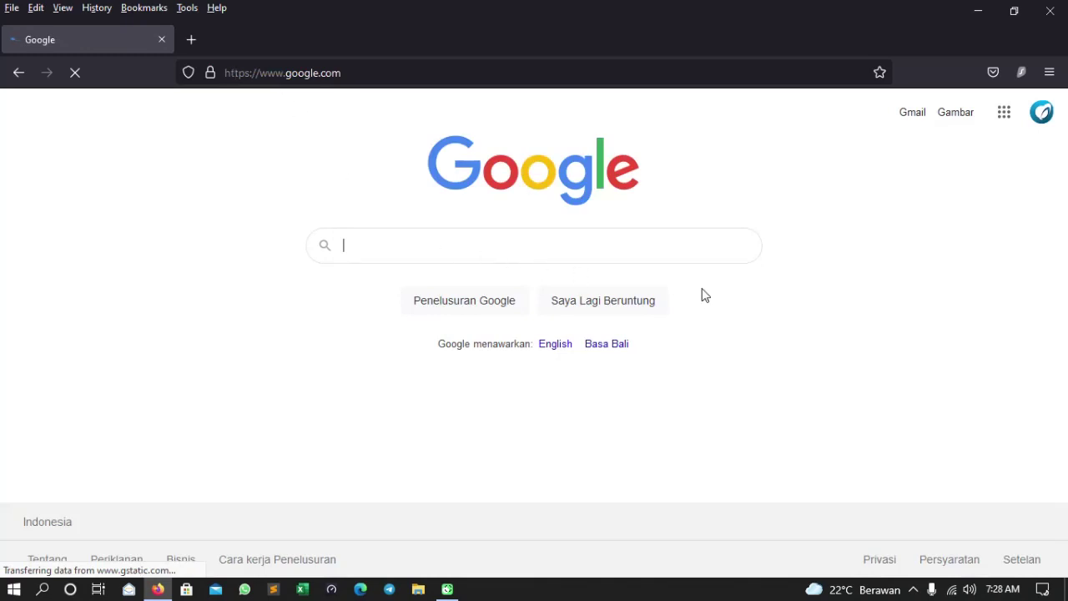
- Confirm the connected Wi-Fi network, then run a Google search for 'fghfg'
click(954, 590)
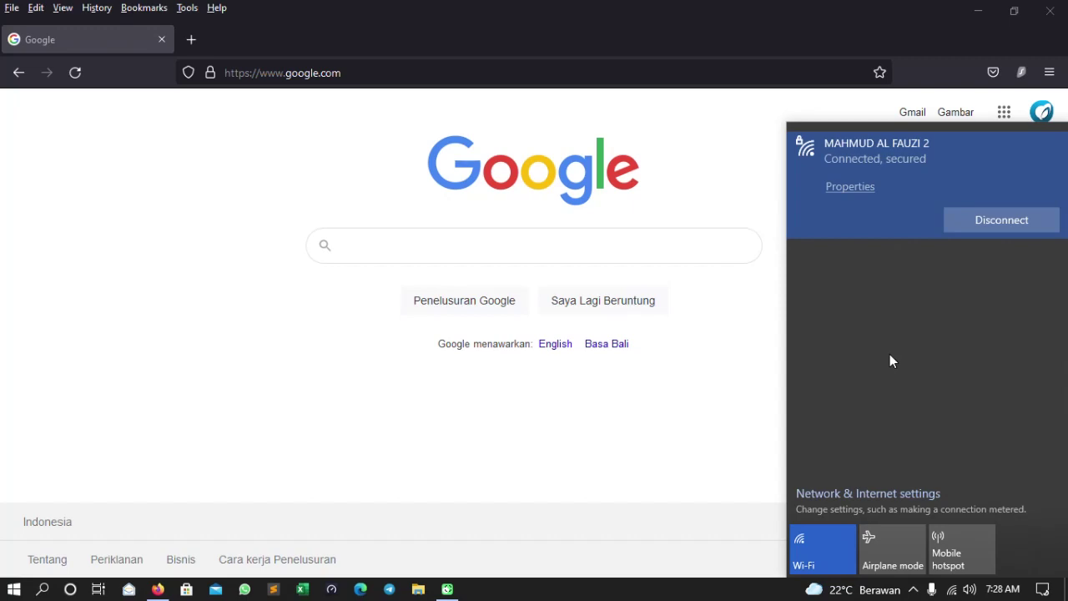
click(709, 350)
text(fghfg)
key(Return)
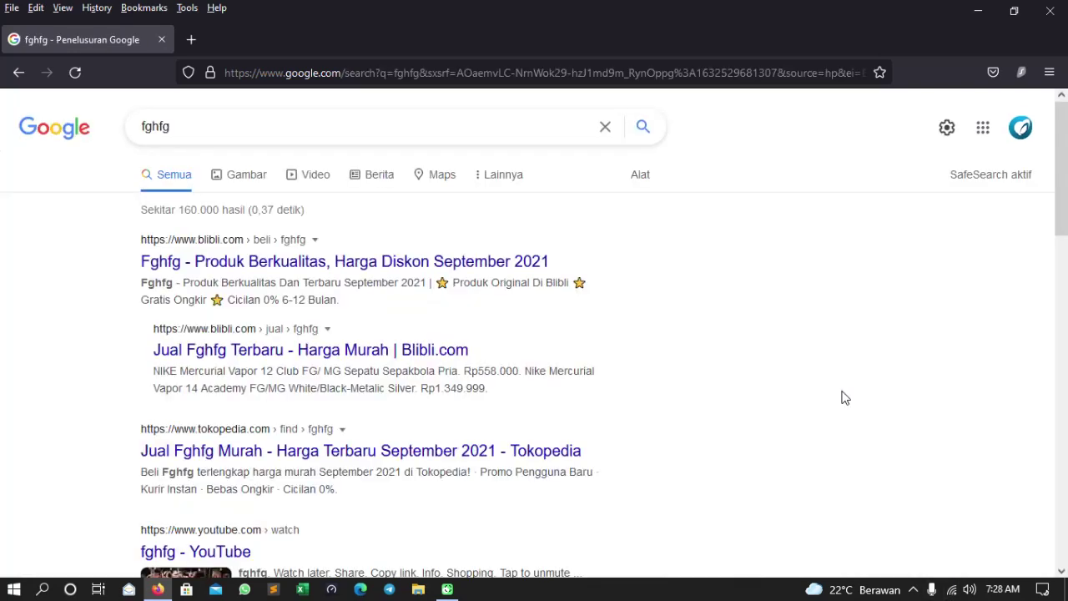